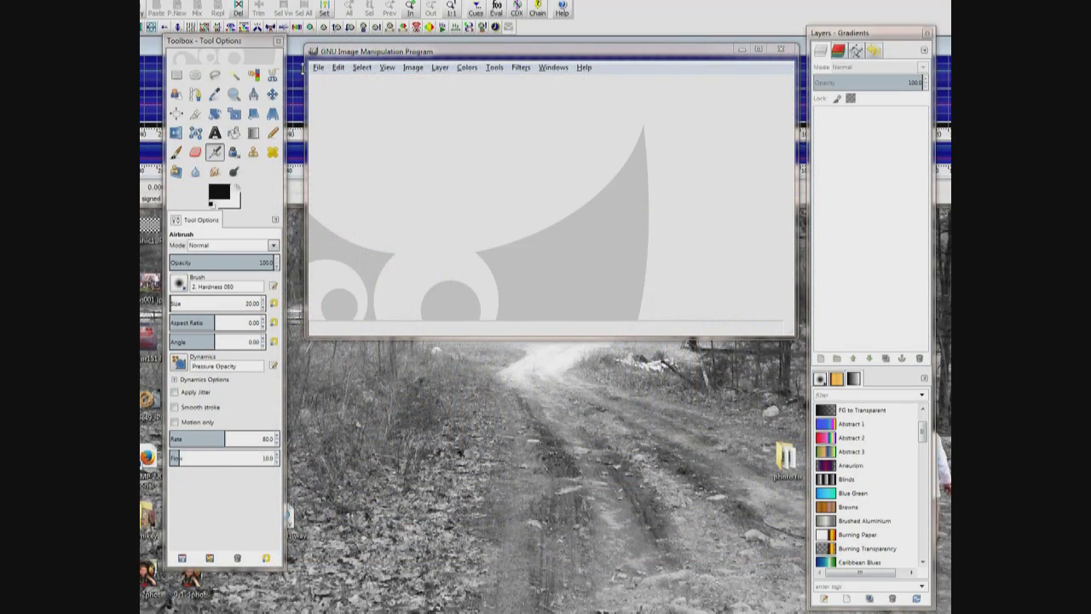
Step: Open mangano027.jpg from the auntie folder inside the Desktop's photo fix folder
left_click(316, 68)
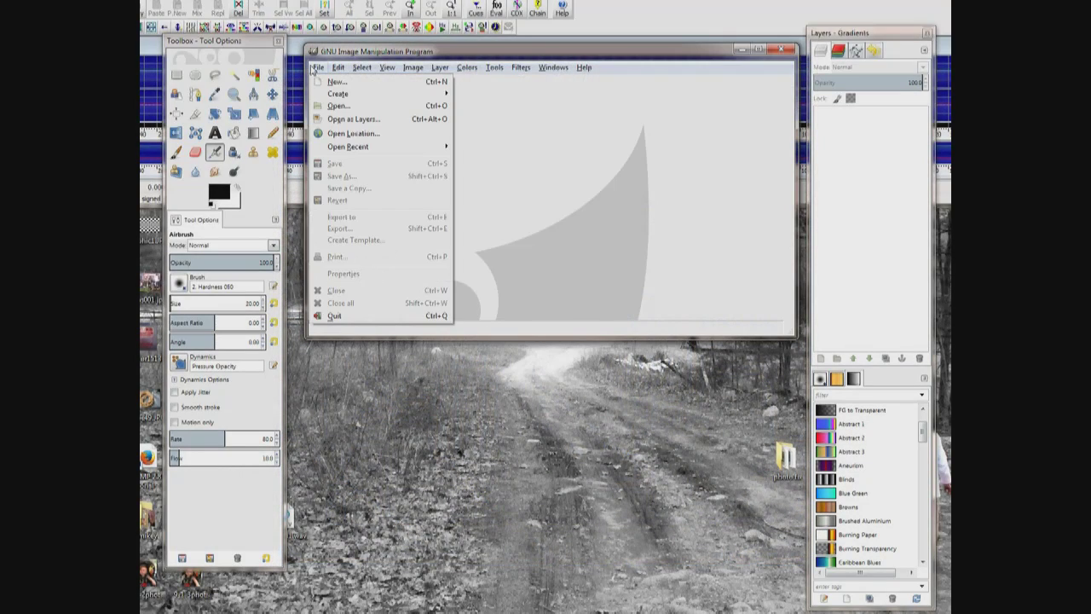
left_click(337, 106)
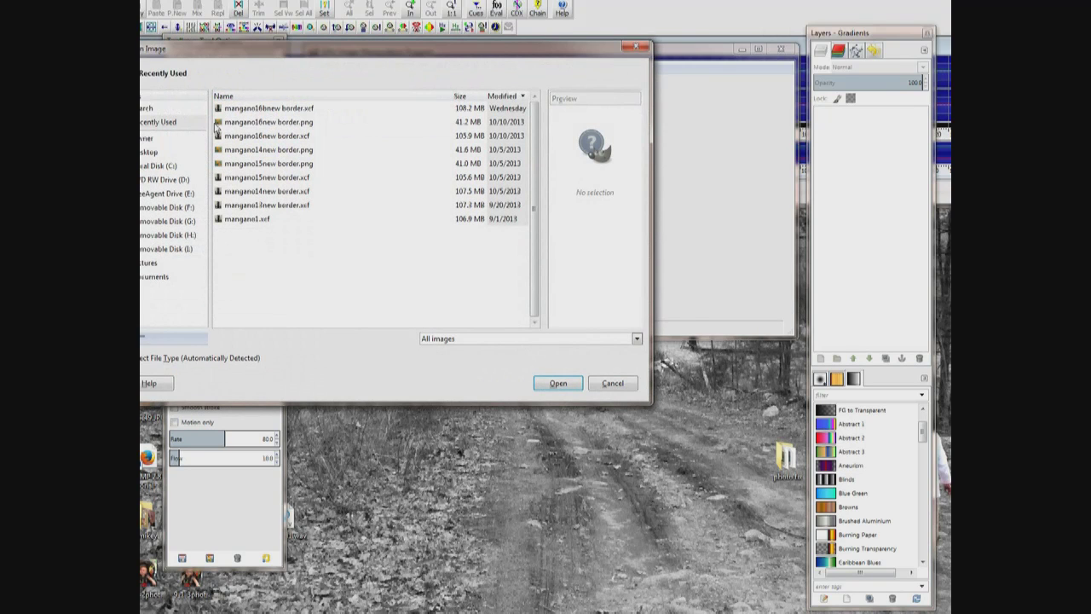
left_click(176, 154)
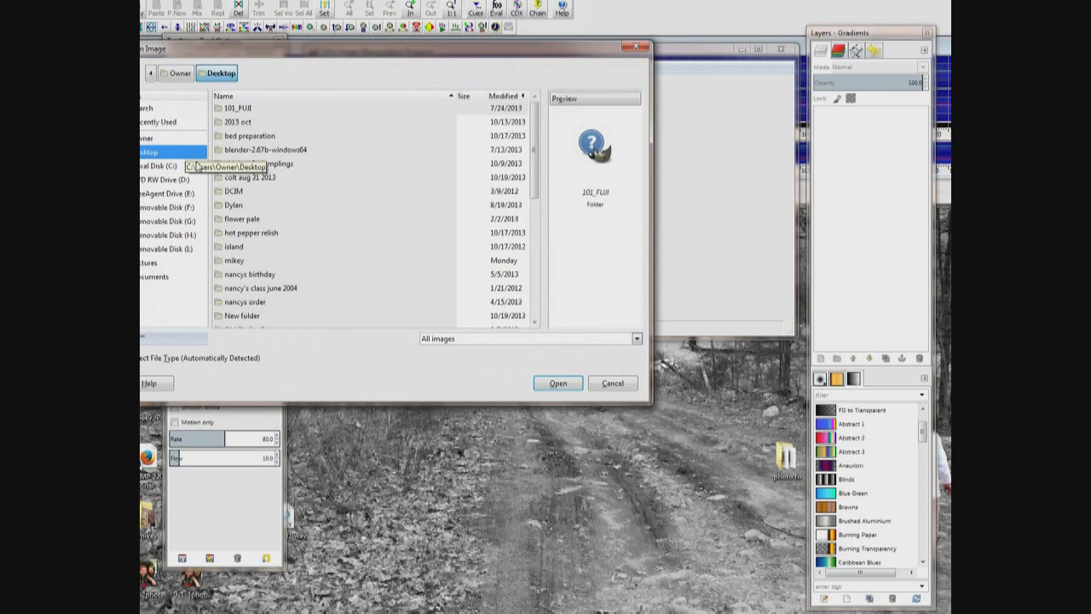
left_click(537, 290)
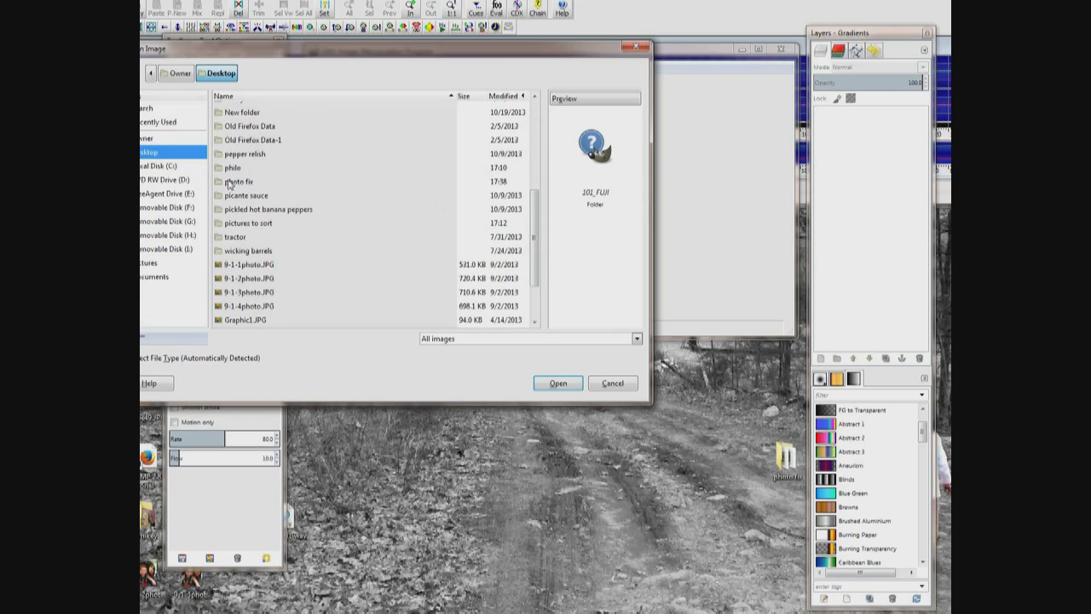
double_click(230, 181)
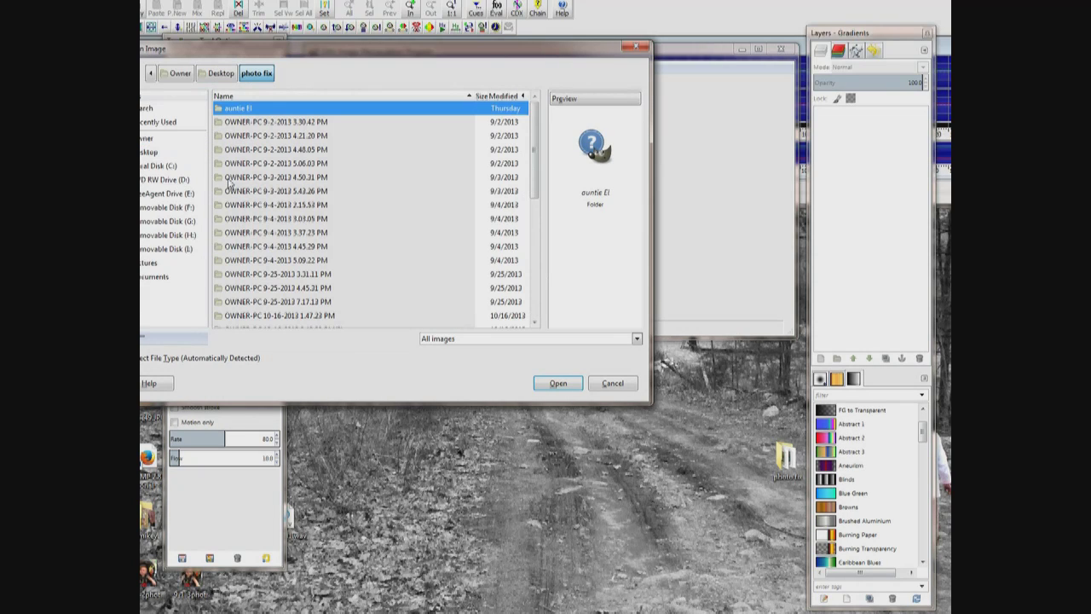
double_click(260, 111)
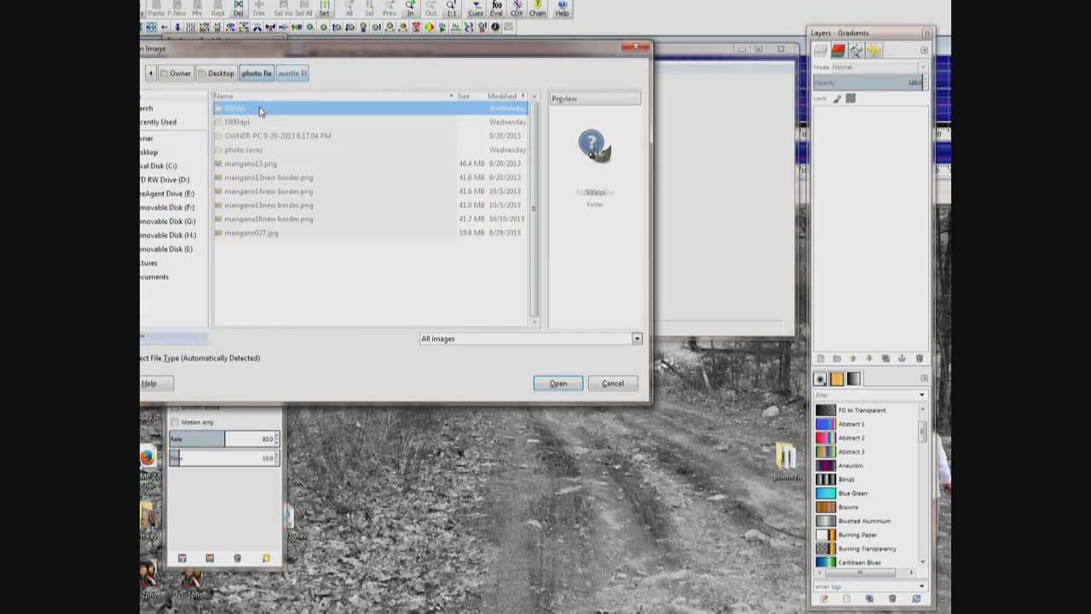
left_click(309, 234)
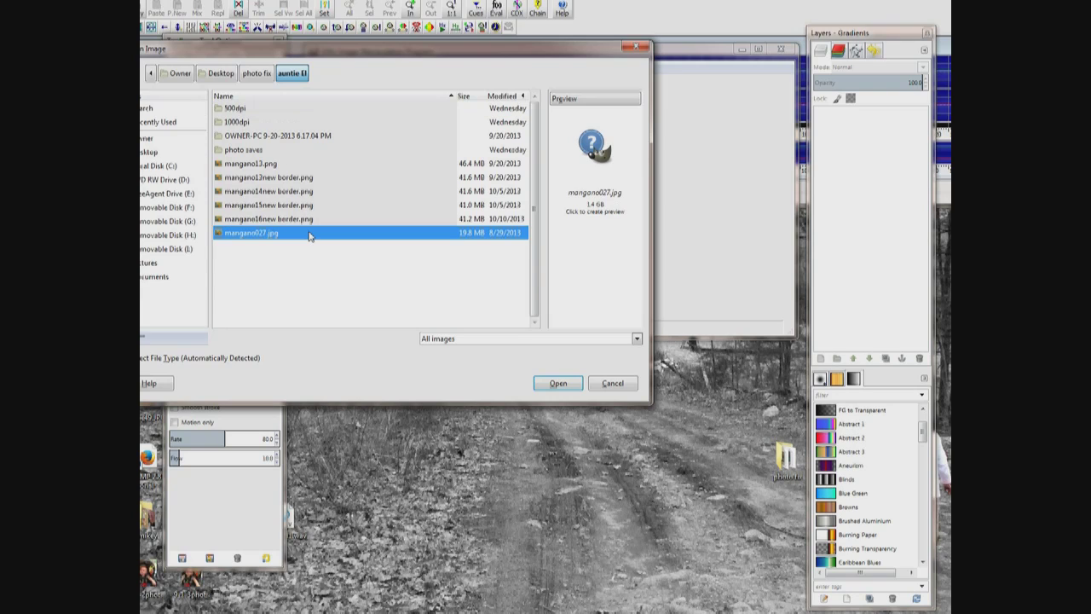
double_click(309, 234)
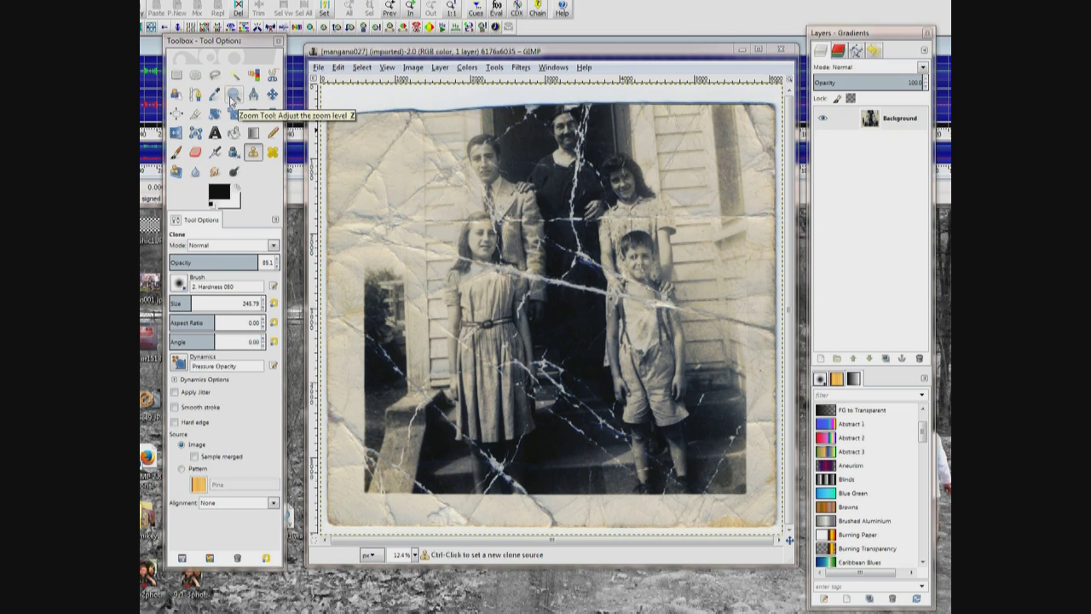
Step: Set the Clone tool to 100 opacity and a brush size of 166.40 for repairing the cracked dark dress
left_click(234, 97)
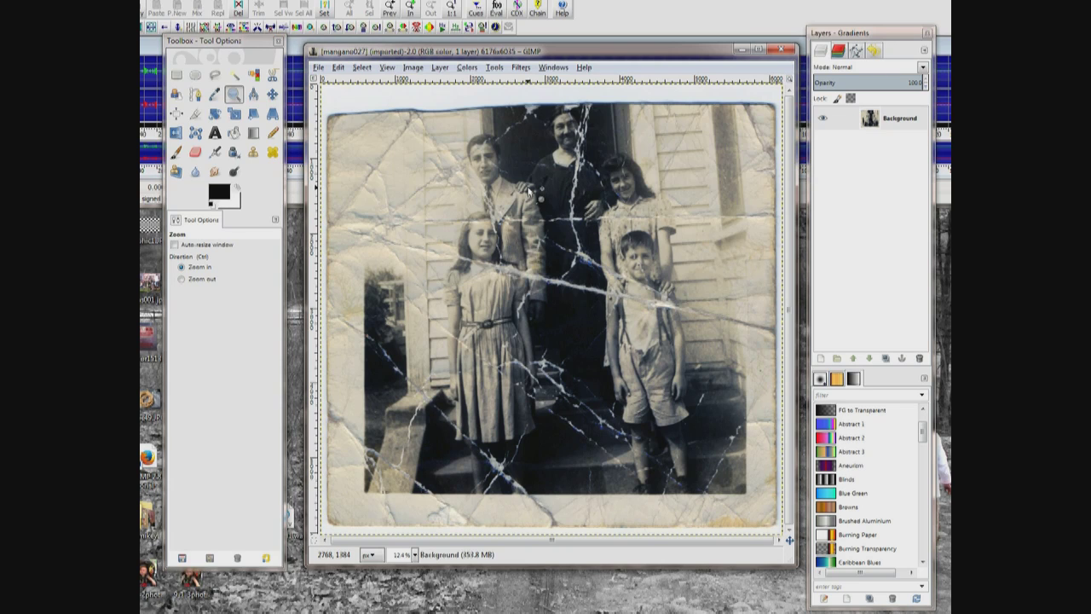
left_click_drag(528, 191, 623, 327)
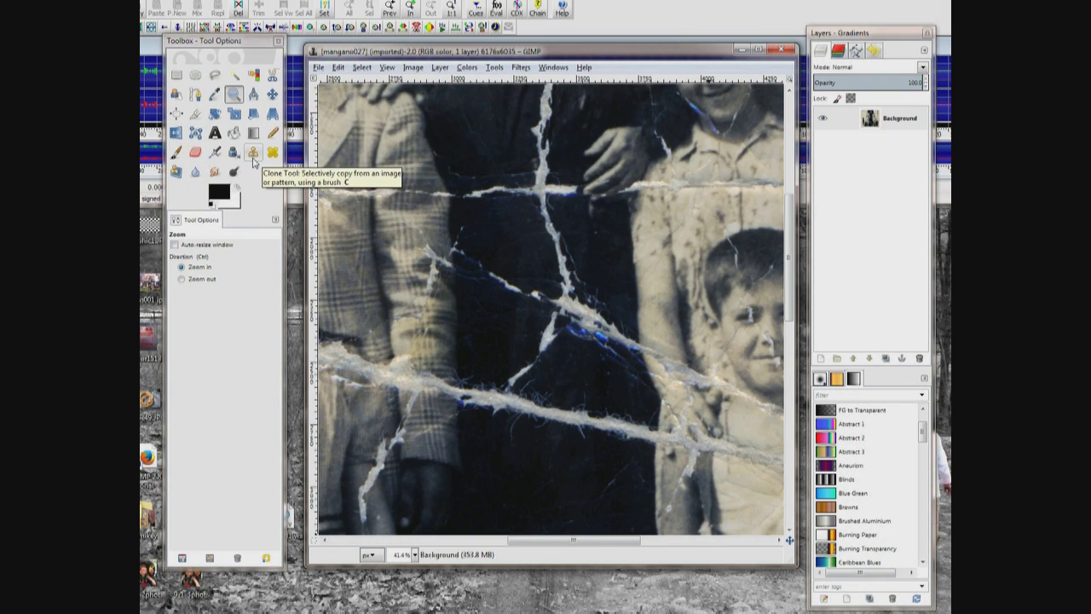
left_click(254, 152)
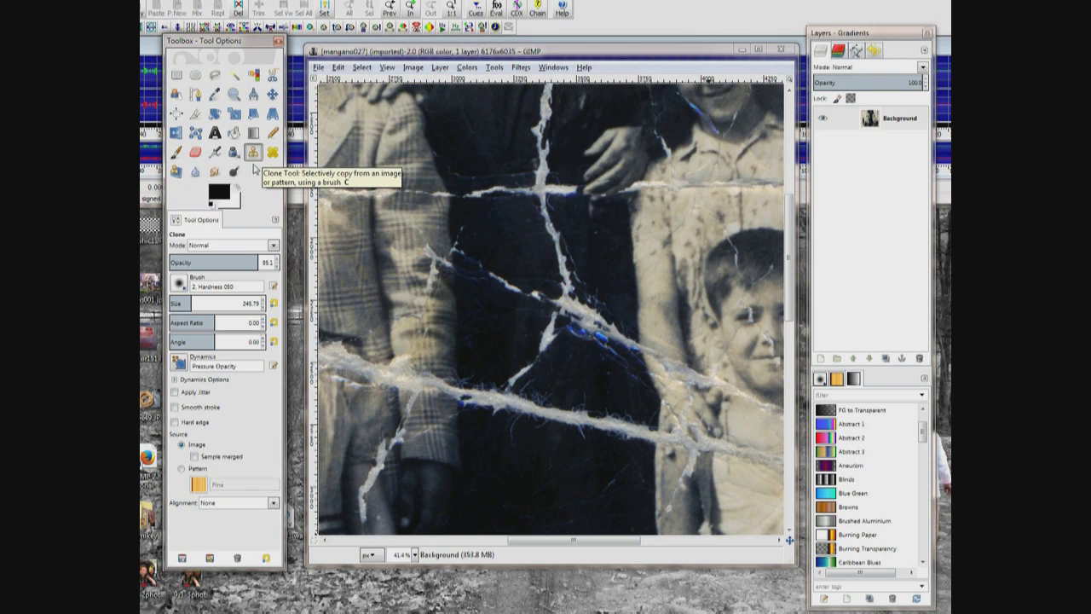
left_click(267, 261)
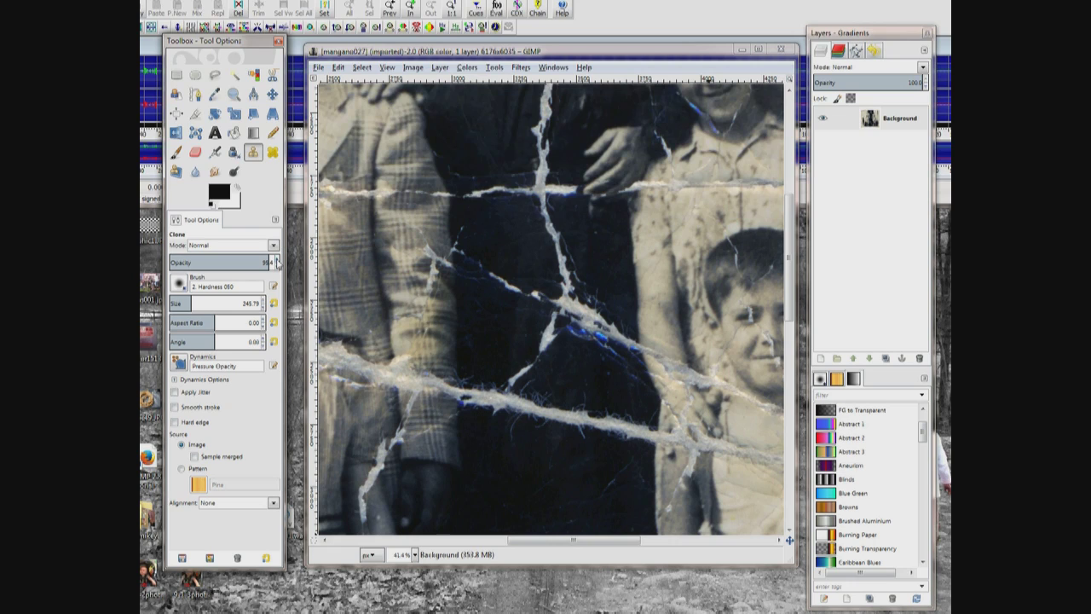
left_click(277, 261)
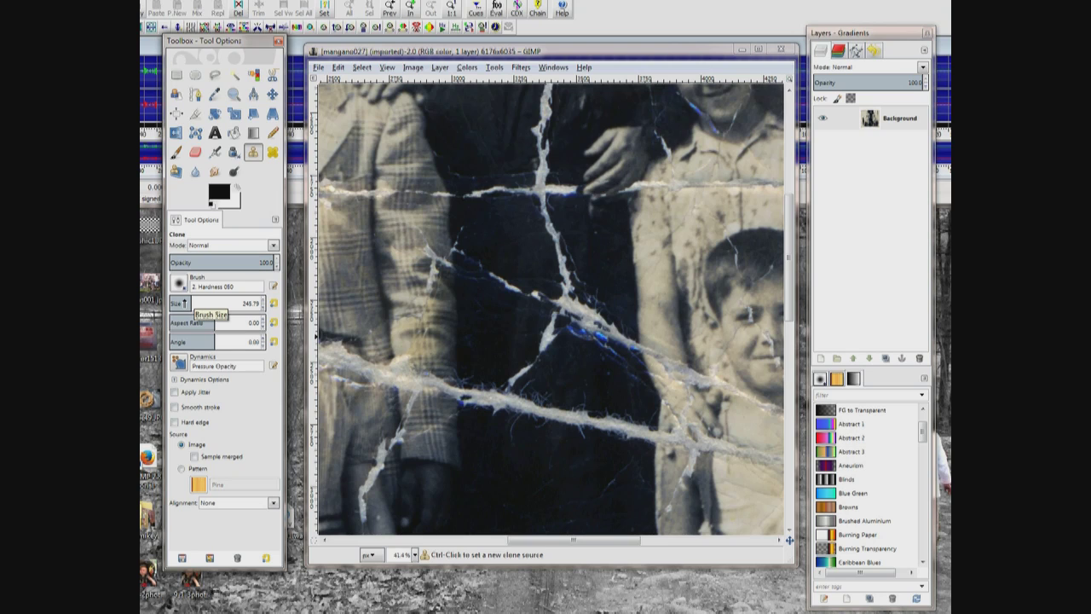
left_click(184, 302)
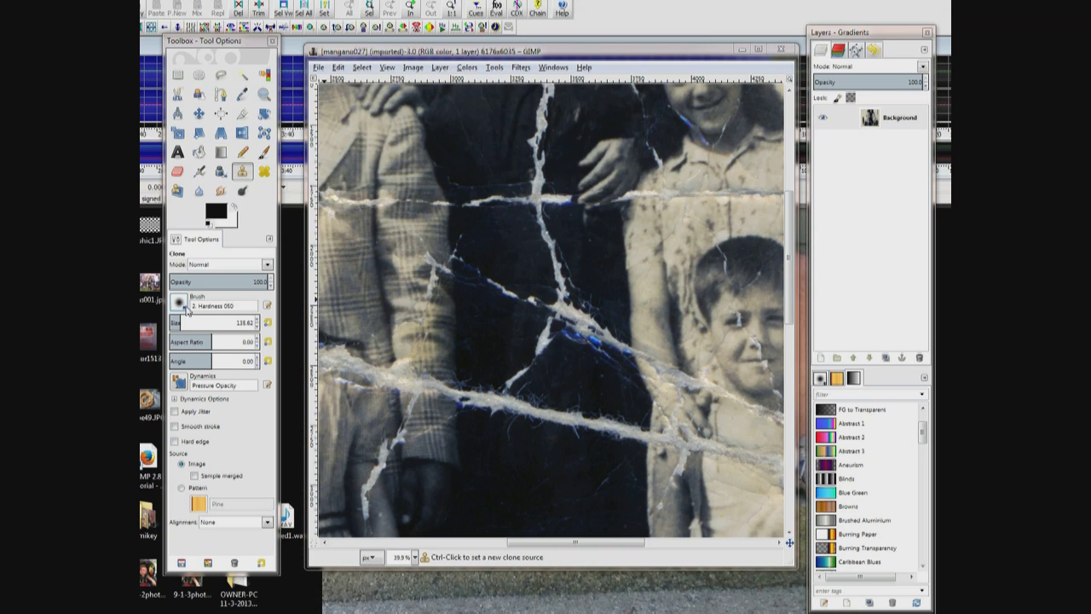
left_click(186, 308)
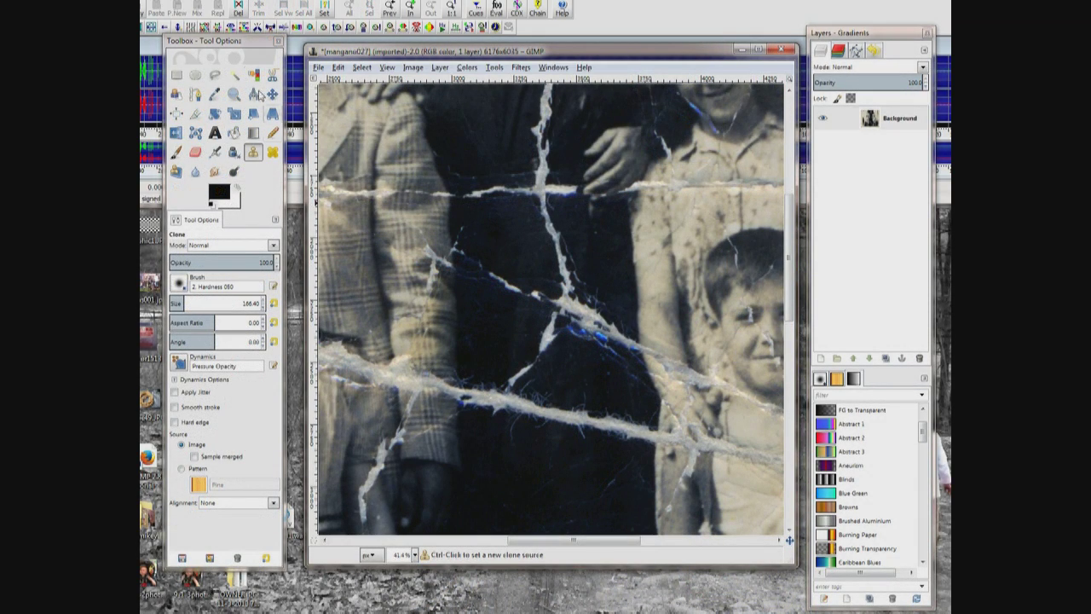
Step: Save the image as mangano027.xcf in the Desktop's gimp part1 folder
left_click(315, 72)
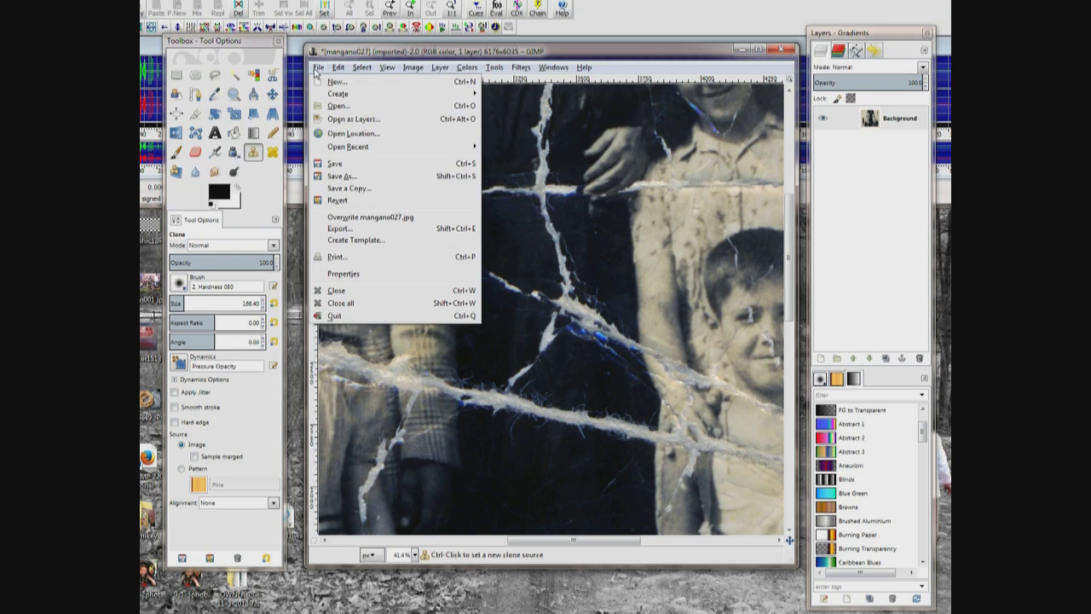
left_click(356, 164)
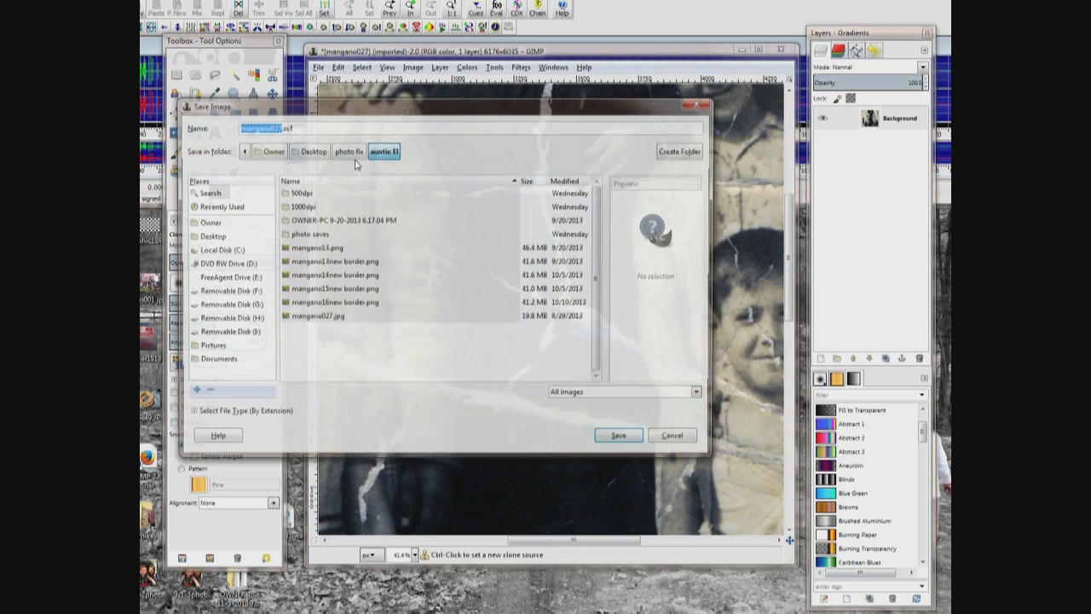
left_click(210, 236)
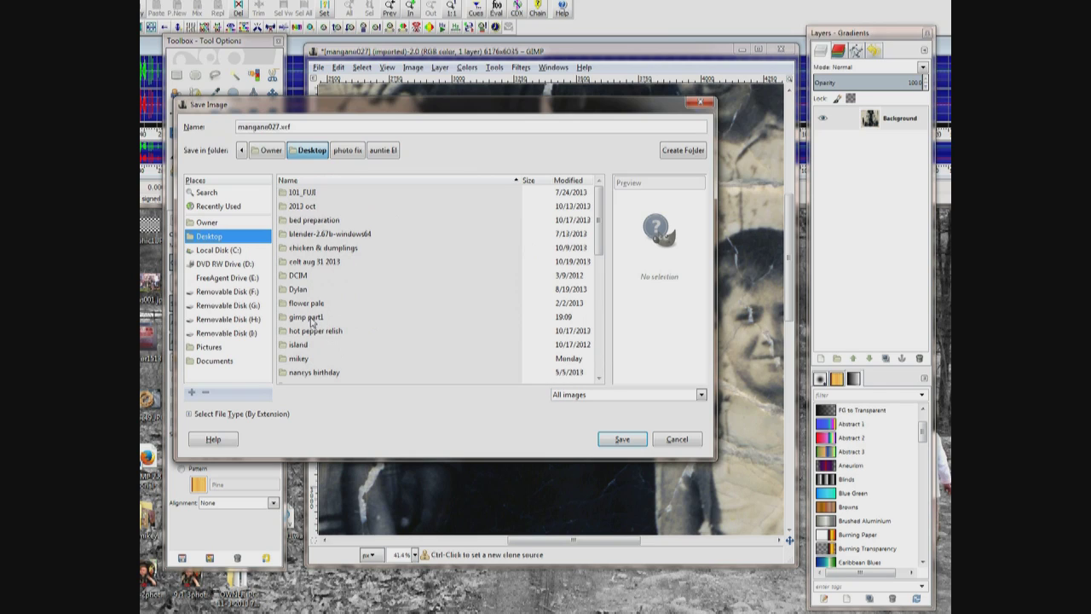
double_click(309, 318)
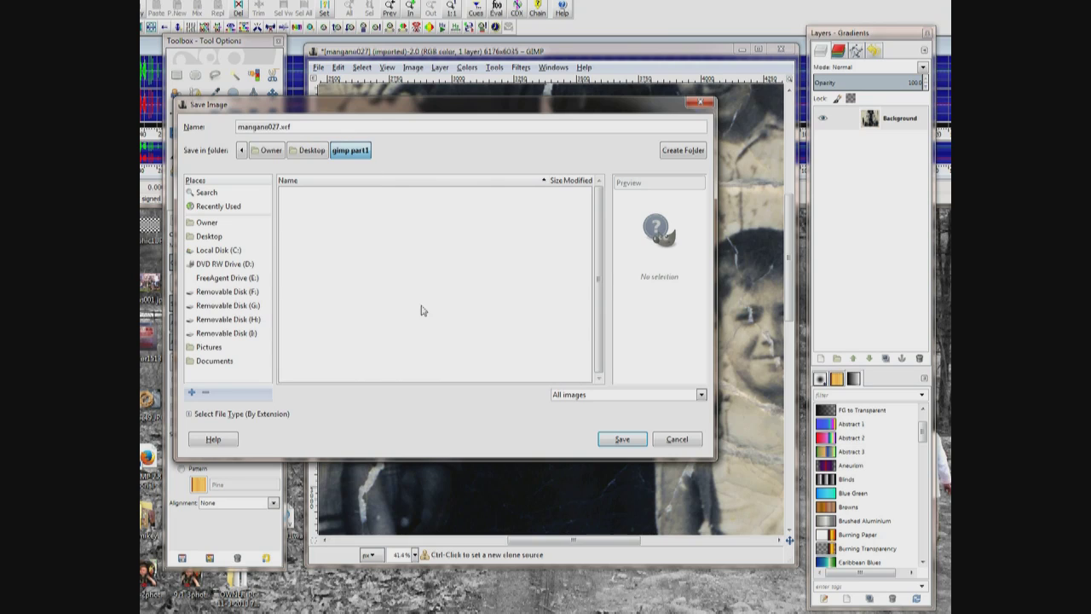
left_click(617, 438)
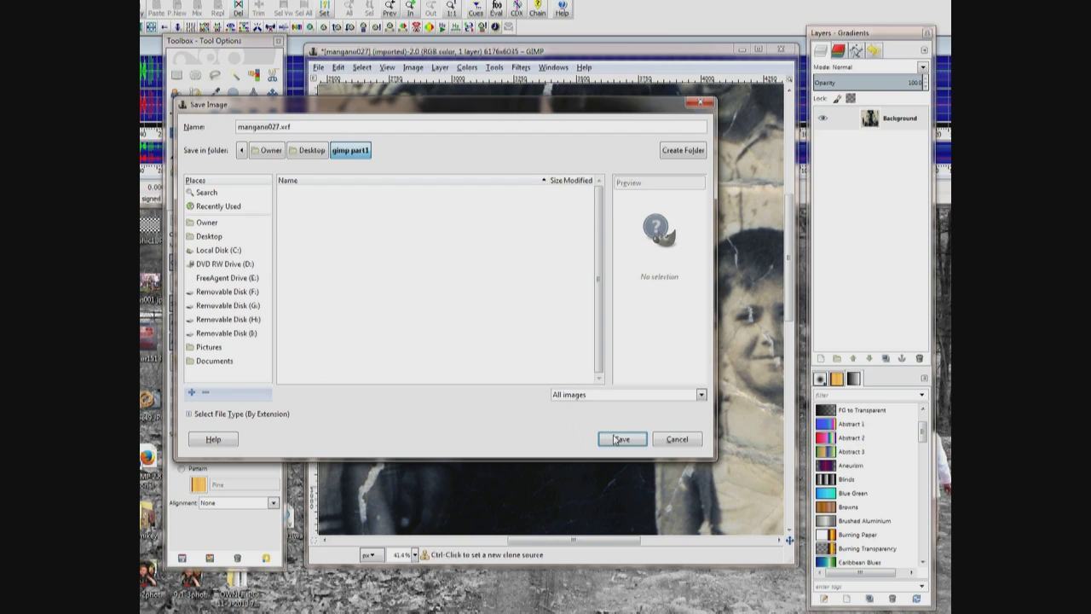
left_click(618, 439)
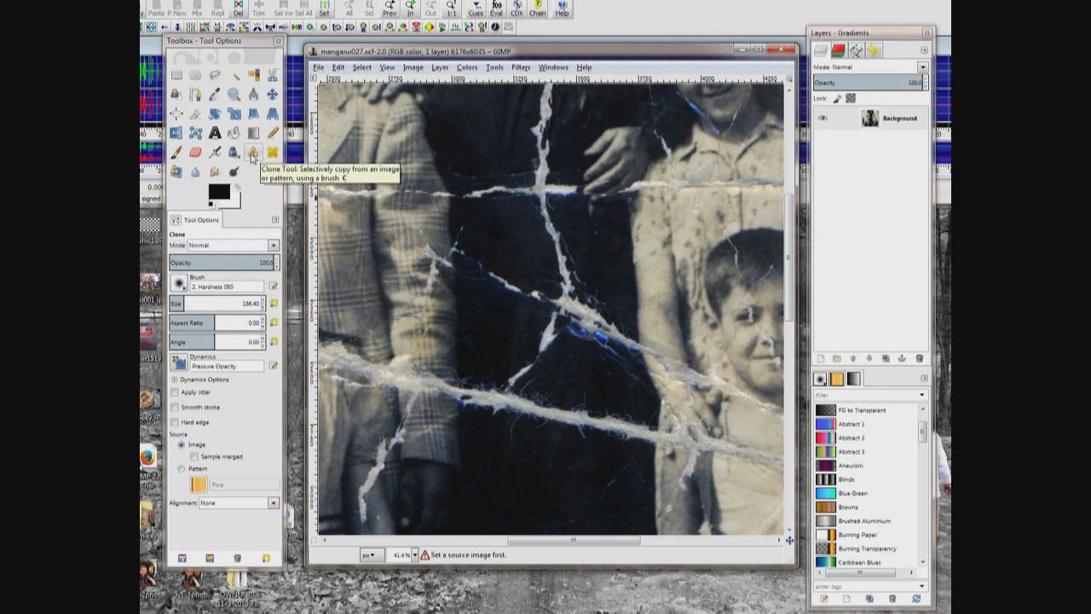
Step: Sample clean dark fabric beside the plaid sleeve and clone it over the short slanted crack in the middle of the dress
left_click(253, 155)
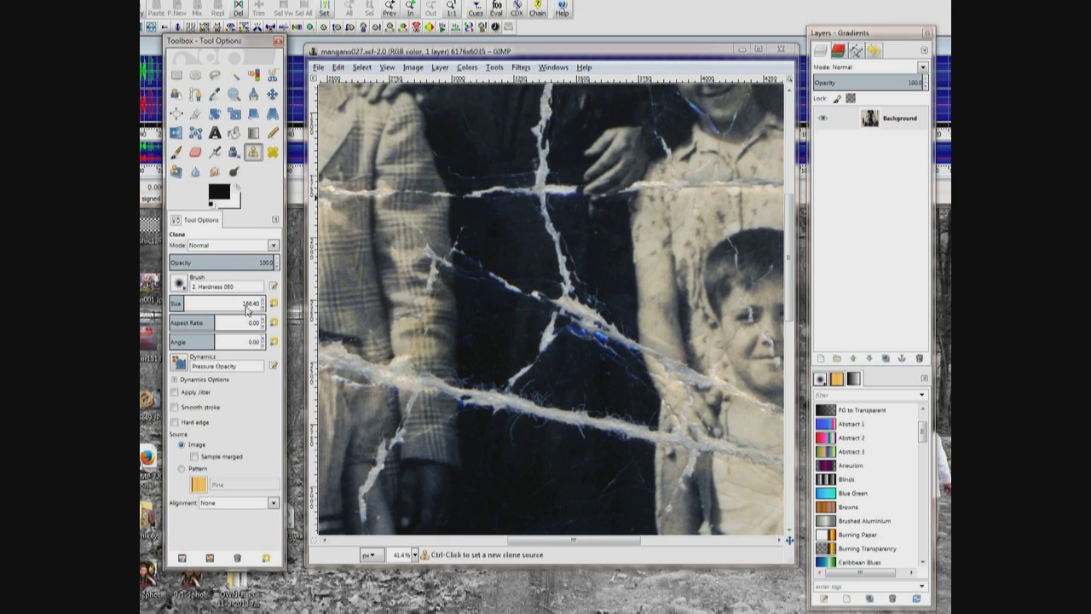
left_click(494, 321, "ctrl")
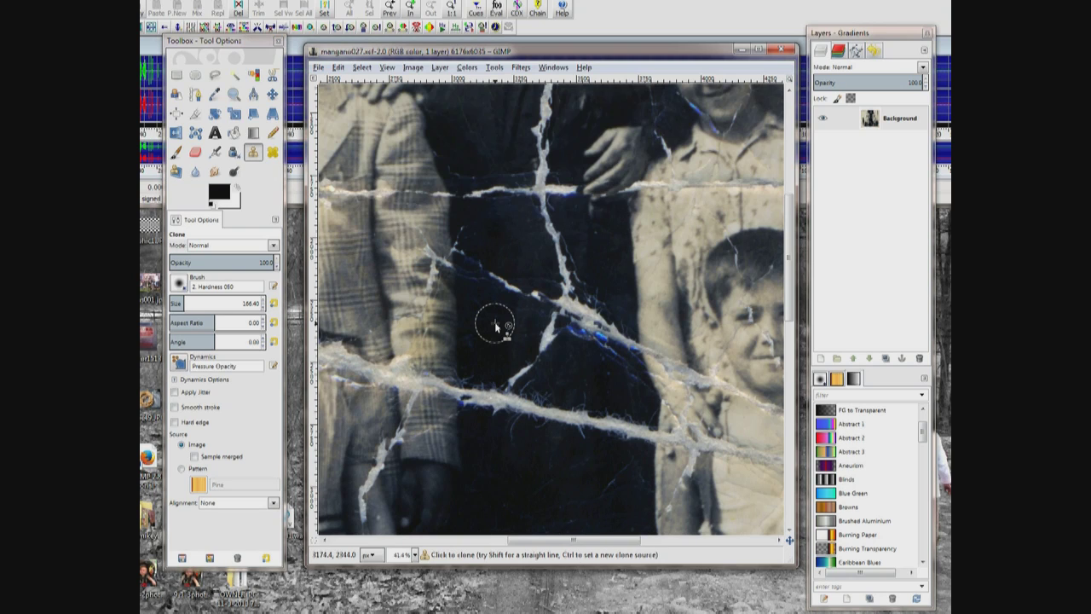
left_click(537, 351)
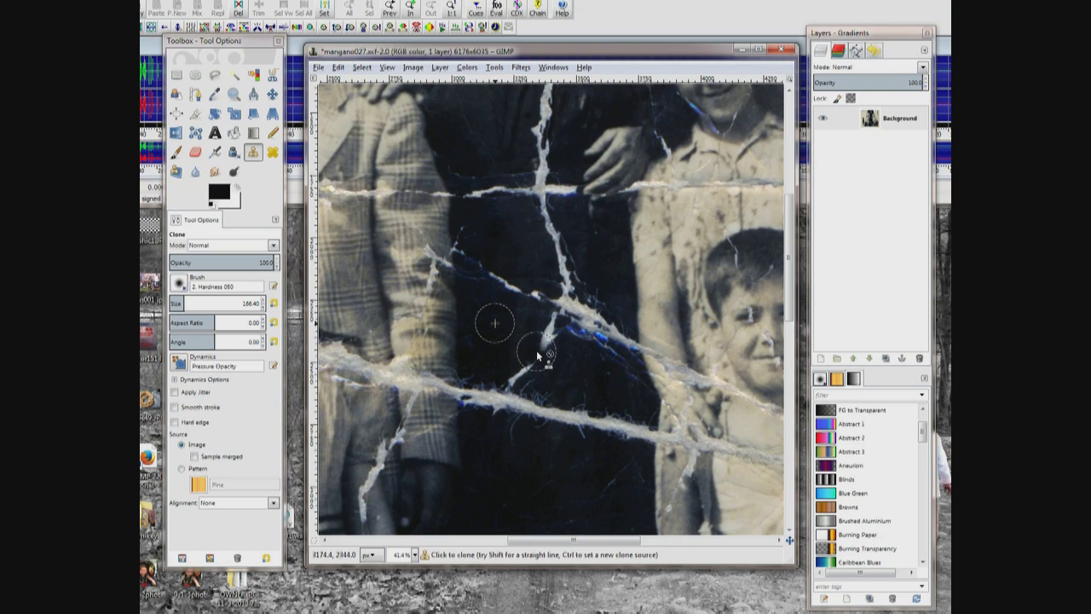
left_click(529, 372)
left_click(529, 394)
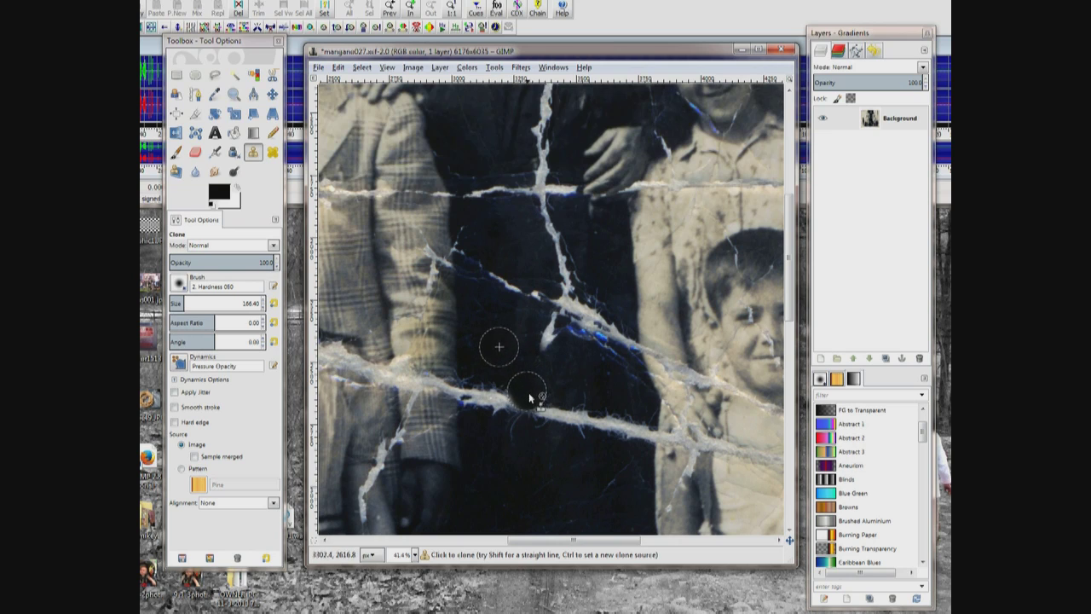
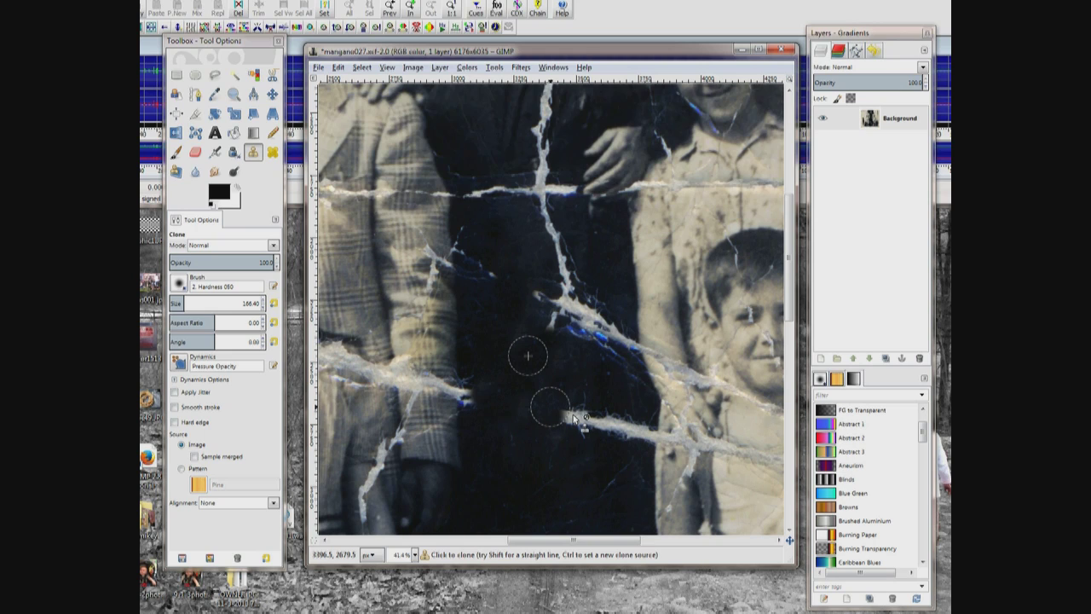
Step: Clone dark fabric over the two long diagonal creases across the dress and the lower part of its vertical crack
mouse_move(572, 414)
left_mouse_down()
mouse_move(579, 423)
mouse_move(560, 417)
mouse_move(619, 446)
mouse_move(609, 427)
left_mouse_up()
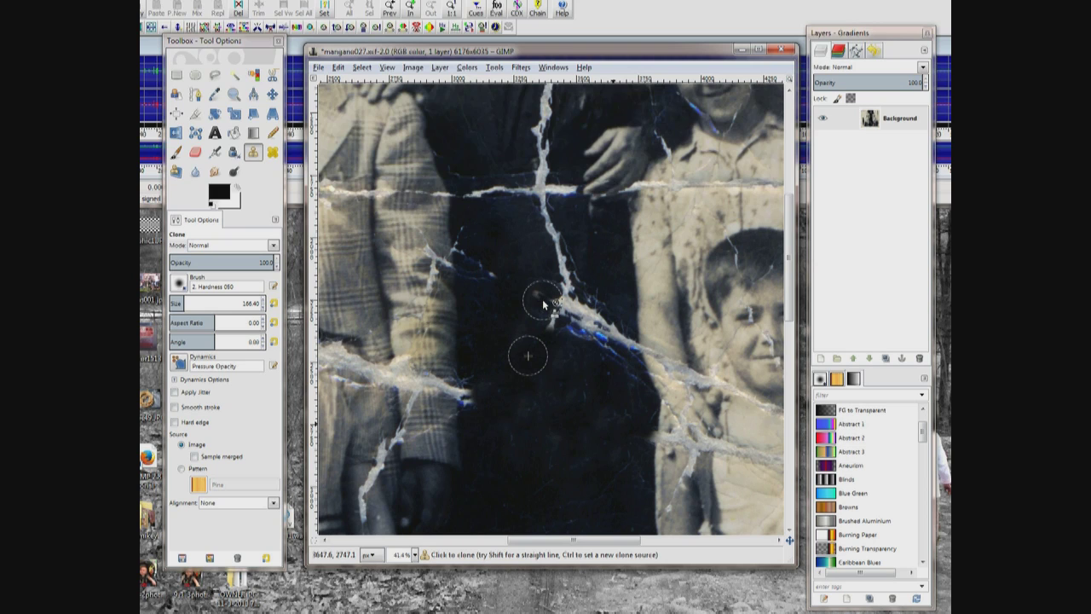
mouse_move(542, 299)
left_mouse_down()
mouse_move(553, 331)
mouse_move(566, 304)
mouse_move(578, 332)
mouse_move(571, 325)
mouse_move(600, 323)
mouse_move(616, 377)
mouse_move(621, 329)
mouse_move(591, 299)
mouse_move(519, 285)
mouse_move(548, 284)
mouse_move(580, 260)
mouse_move(557, 292)
left_mouse_up()
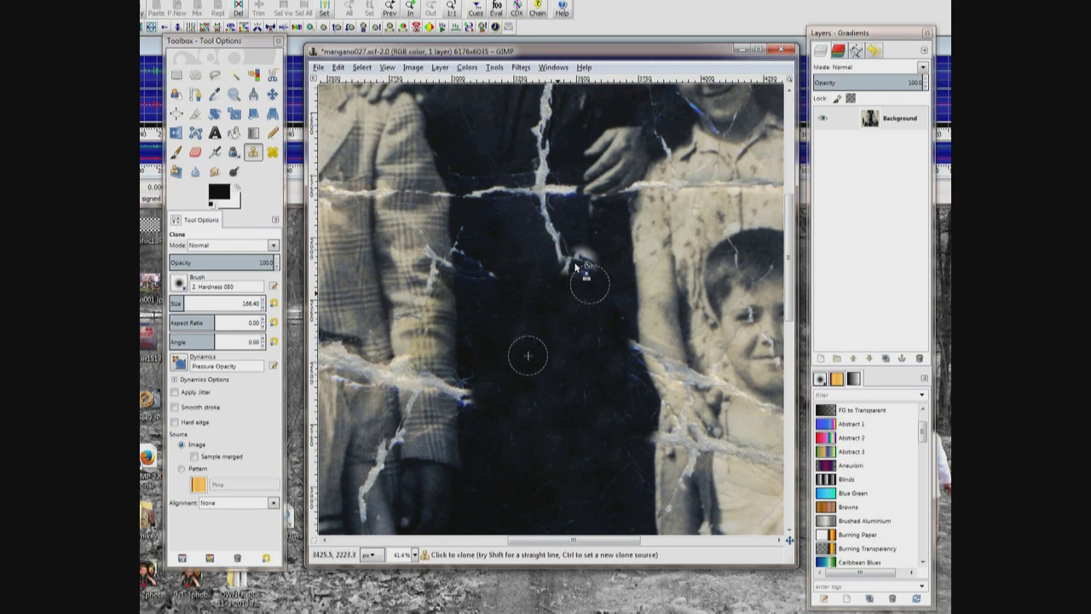
mouse_move(575, 265)
left_mouse_down()
mouse_move(601, 262)
mouse_move(574, 262)
mouse_move(561, 231)
mouse_move(543, 230)
mouse_move(553, 256)
mouse_move(567, 251)
mouse_move(542, 211)
mouse_move(550, 252)
left_mouse_up()
left_click(550, 253)
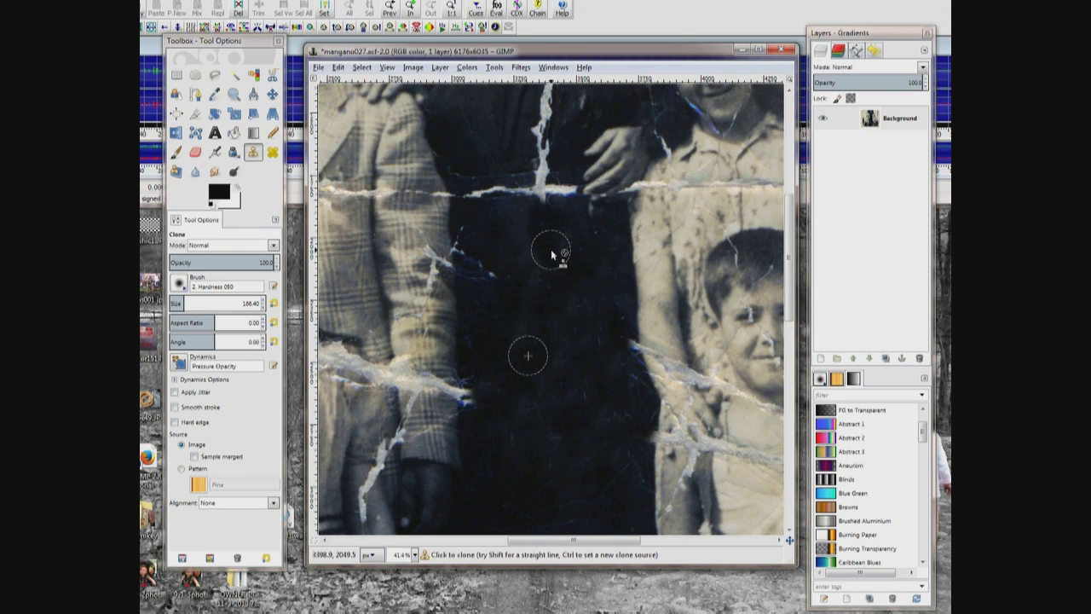
Step: Clone fabric sampled from the upper dress over the horizontal crease, the upper vertical crack and the small crack beside the plaid sleeve
left_click(482, 128, "ctrl")
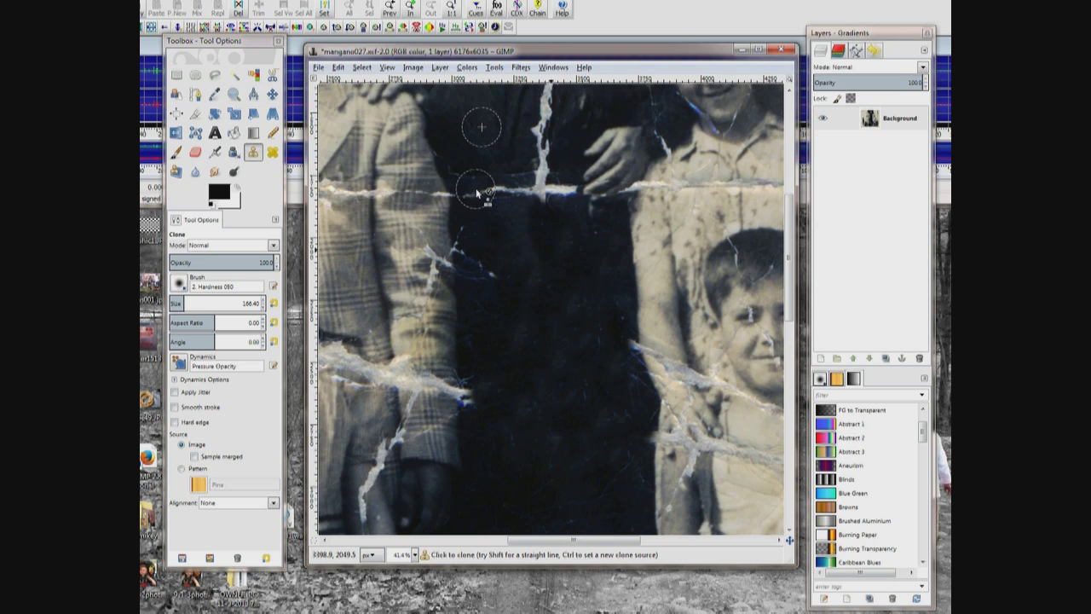
mouse_move(476, 193)
left_mouse_down()
mouse_move(516, 195)
mouse_move(486, 195)
mouse_move(474, 182)
mouse_move(464, 197)
mouse_move(494, 176)
left_mouse_up()
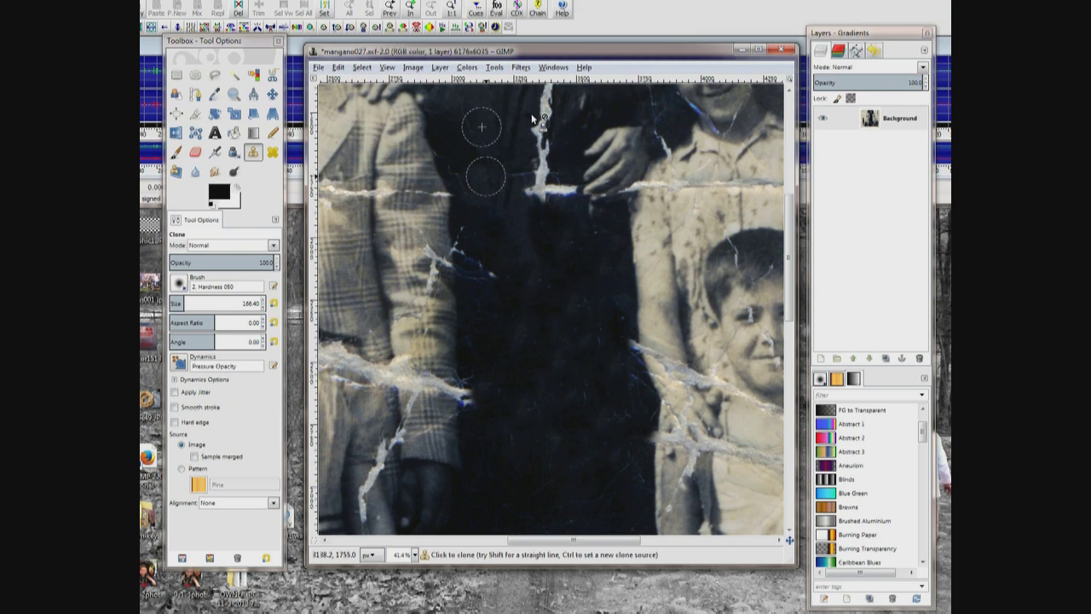
mouse_move(532, 119)
left_mouse_down()
mouse_move(540, 157)
mouse_move(536, 112)
mouse_move(543, 142)
mouse_move(539, 196)
mouse_move(534, 175)
mouse_move(522, 177)
mouse_move(562, 199)
left_mouse_up()
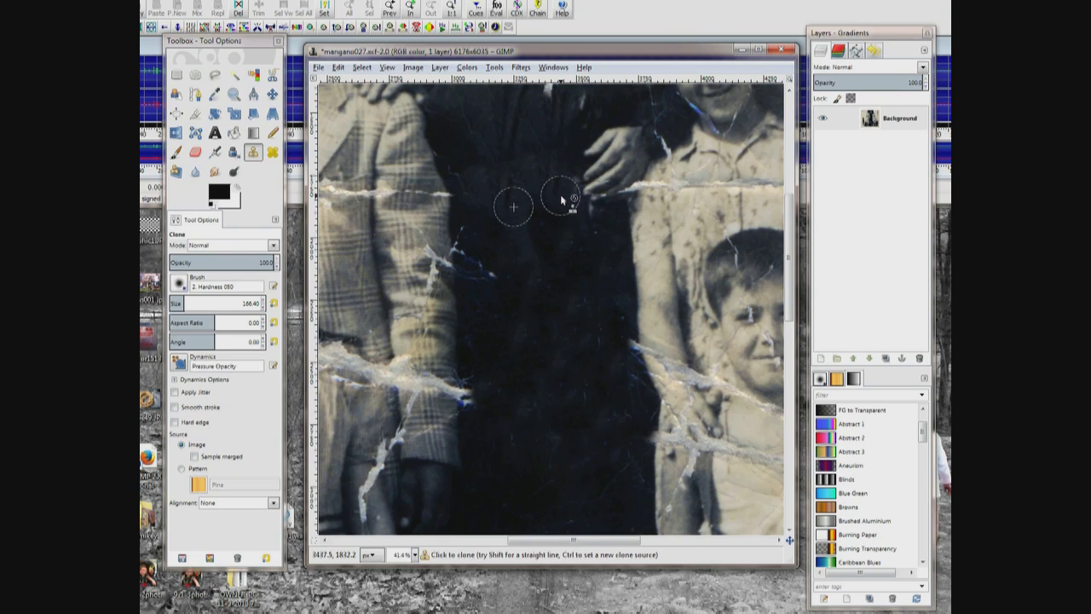
left_click(482, 126, "ctrl")
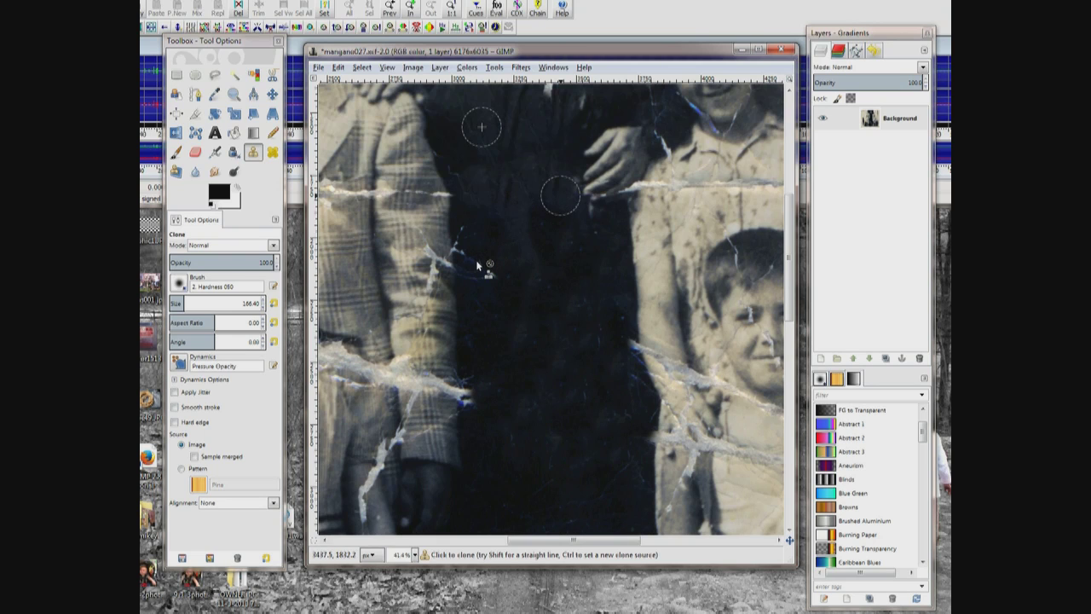
mouse_move(478, 263)
left_mouse_down()
mouse_move(513, 276)
mouse_move(505, 292)
mouse_move(477, 274)
mouse_move(488, 244)
mouse_move(471, 229)
mouse_move(492, 283)
left_mouse_up()
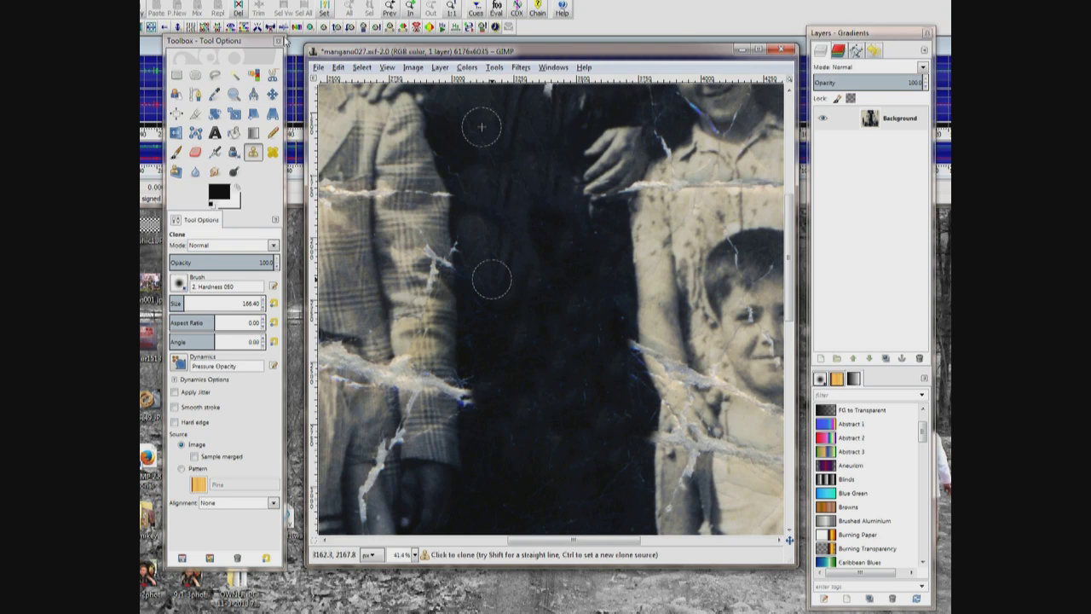
Step: Check the whole retouched photo fitted in the window and save it to the existing mangano027.xcf
left_click(385, 67)
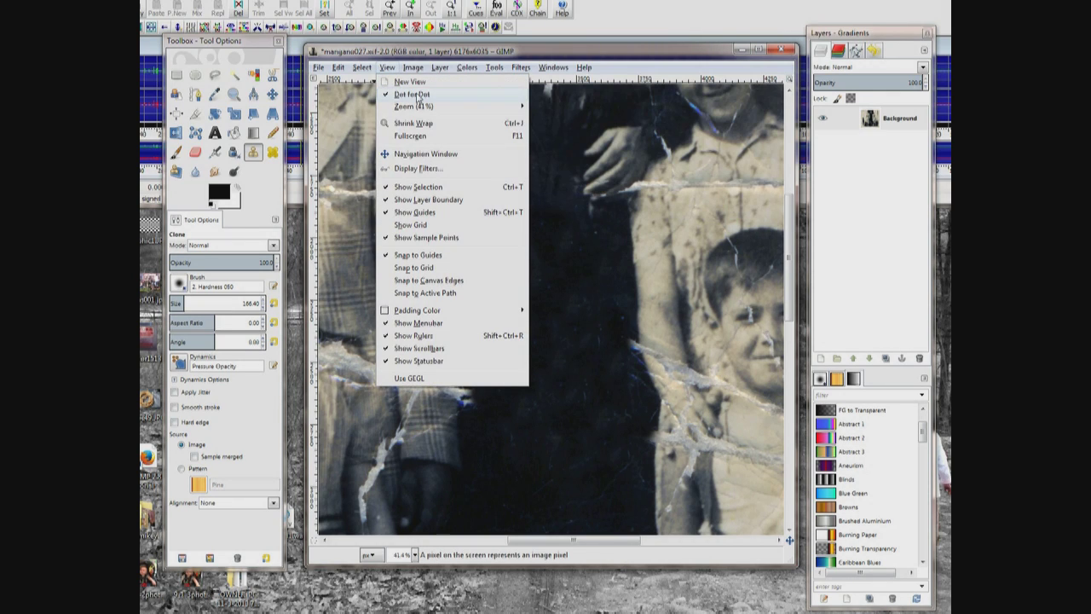
mouse_move(494, 106)
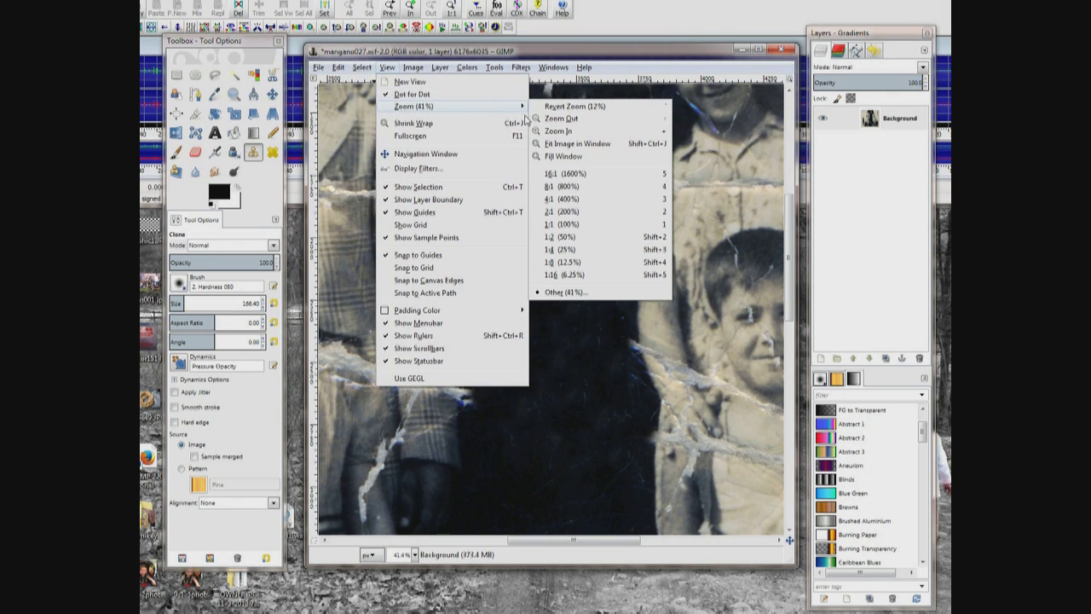
left_click(559, 145)
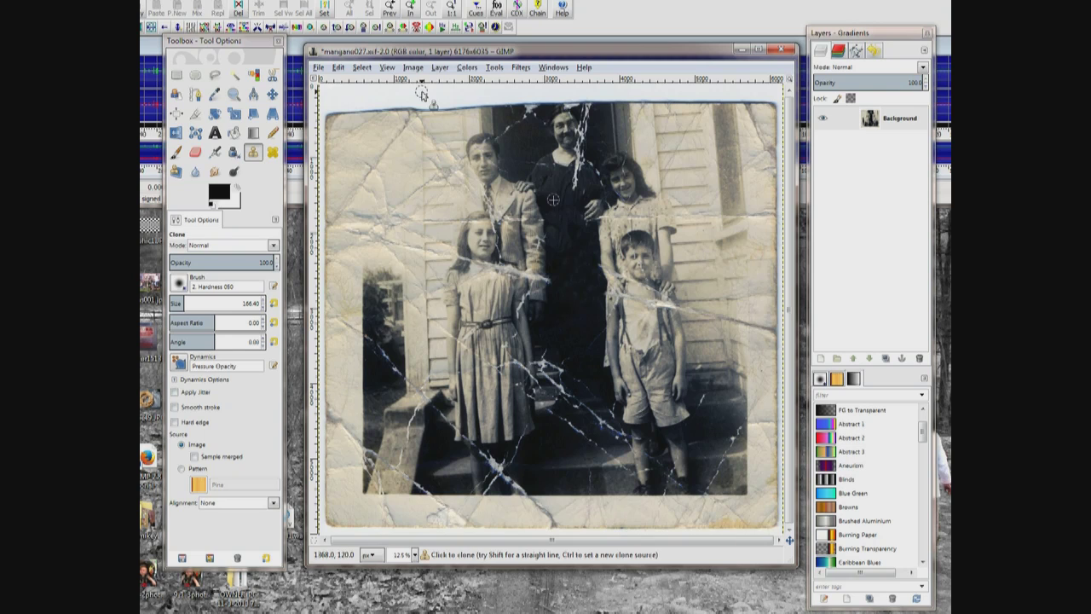
left_click(319, 68)
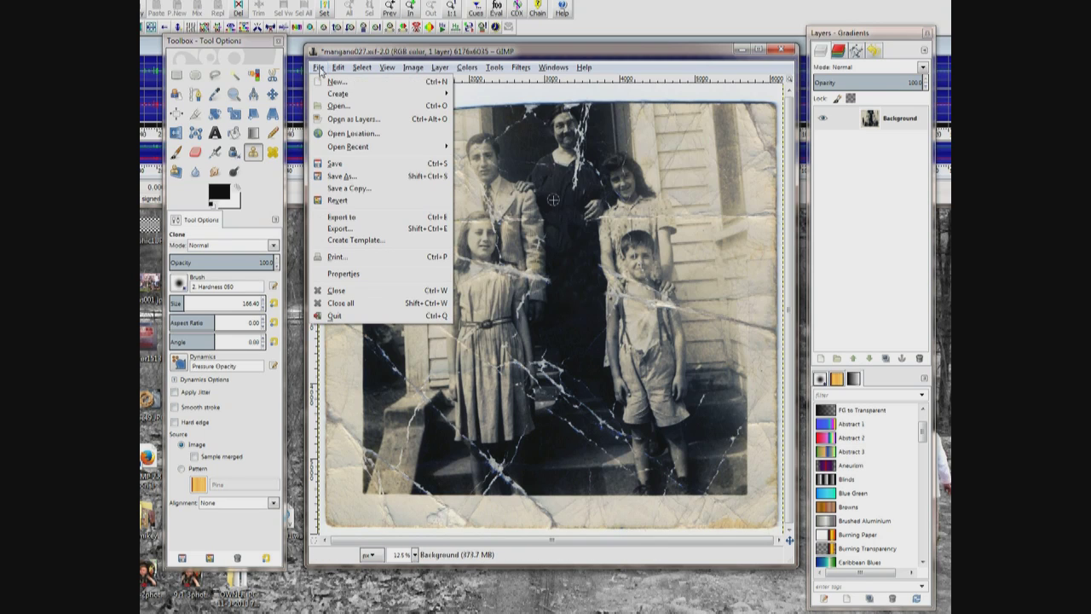
left_click(350, 164)
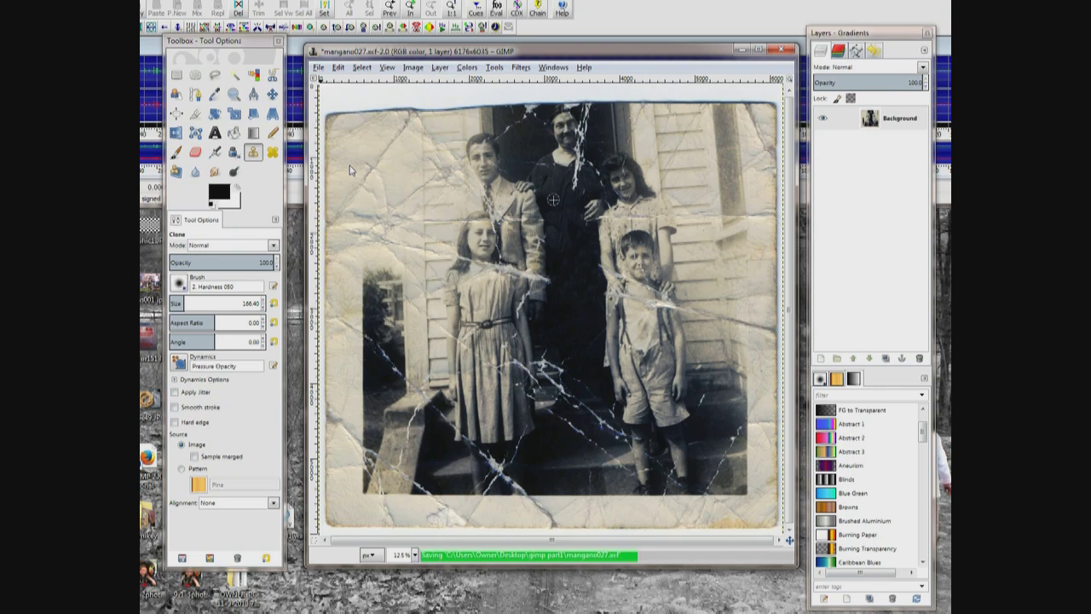